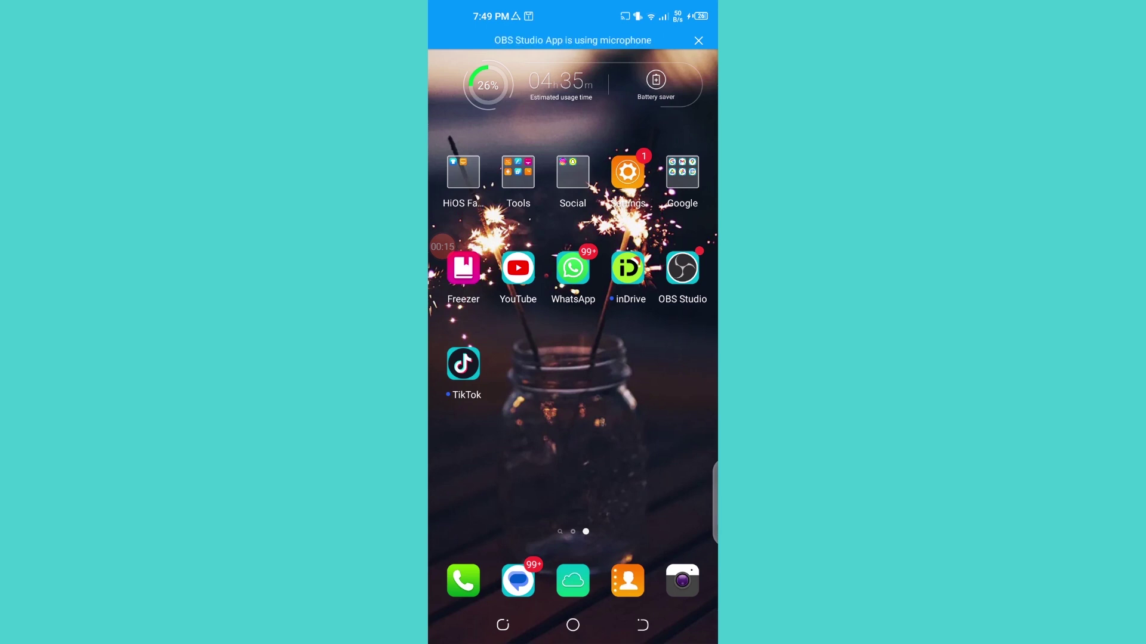
- Launch Instagram from the Social folder and wait for the home feed
{"action": "left_click", "coordinate": [573, 172]}
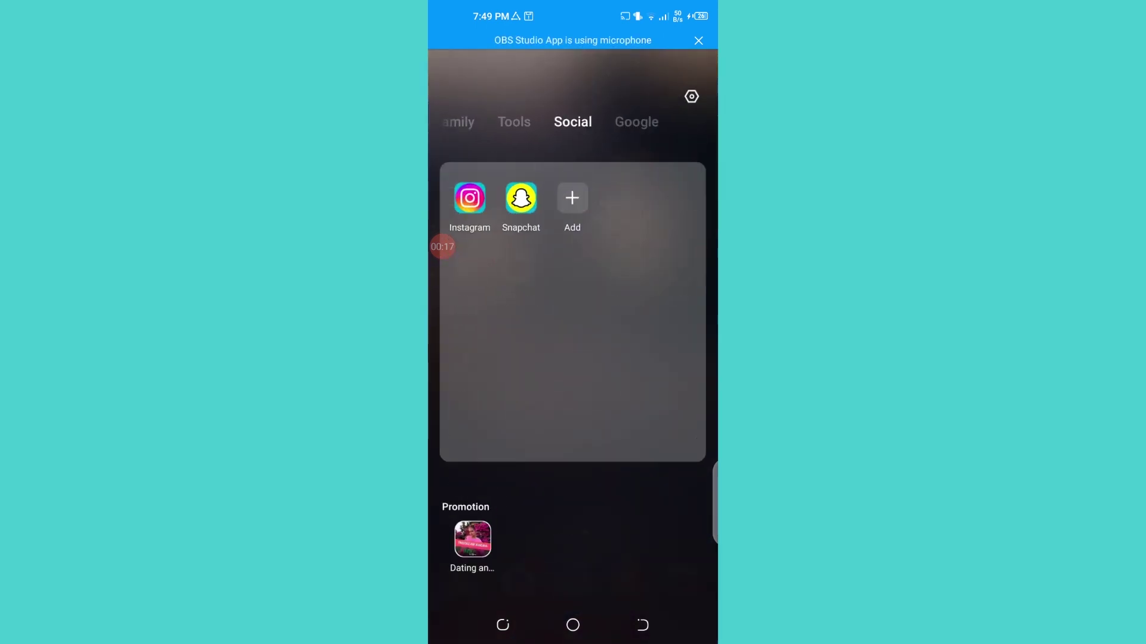
{"action": "left_click", "coordinate": [463, 197]}
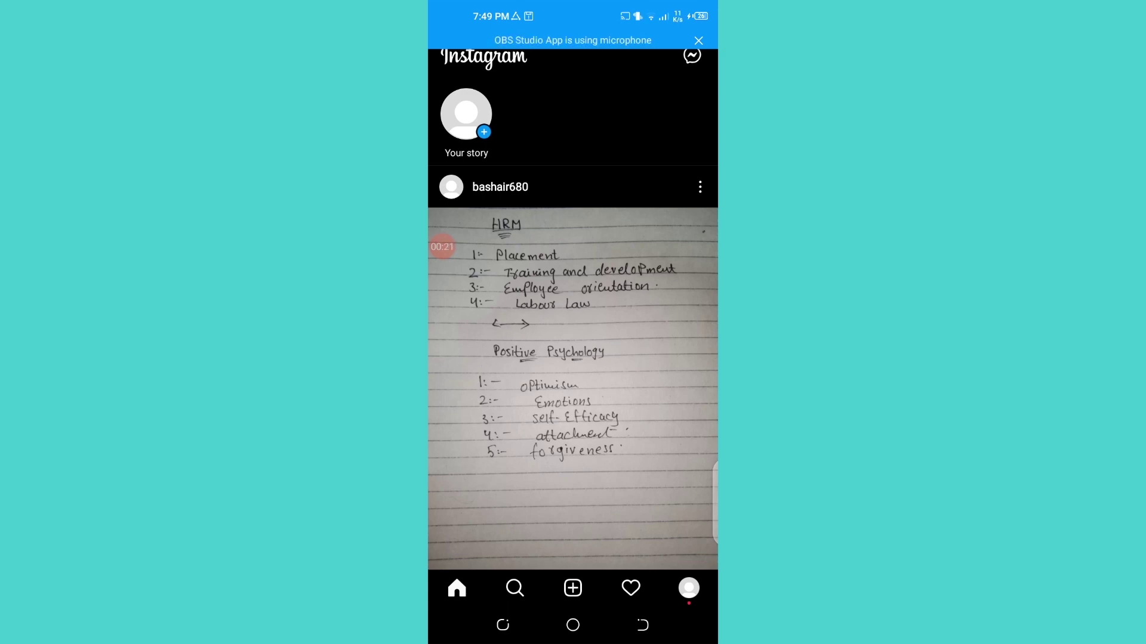
{"action": "scroll", "coordinate": [573, 385], "scroll_direction": "down", "scroll_amount": 3}
{"action": "scroll", "coordinate": [572, 385], "scroll_direction": "up", "scroll_amount": 3}
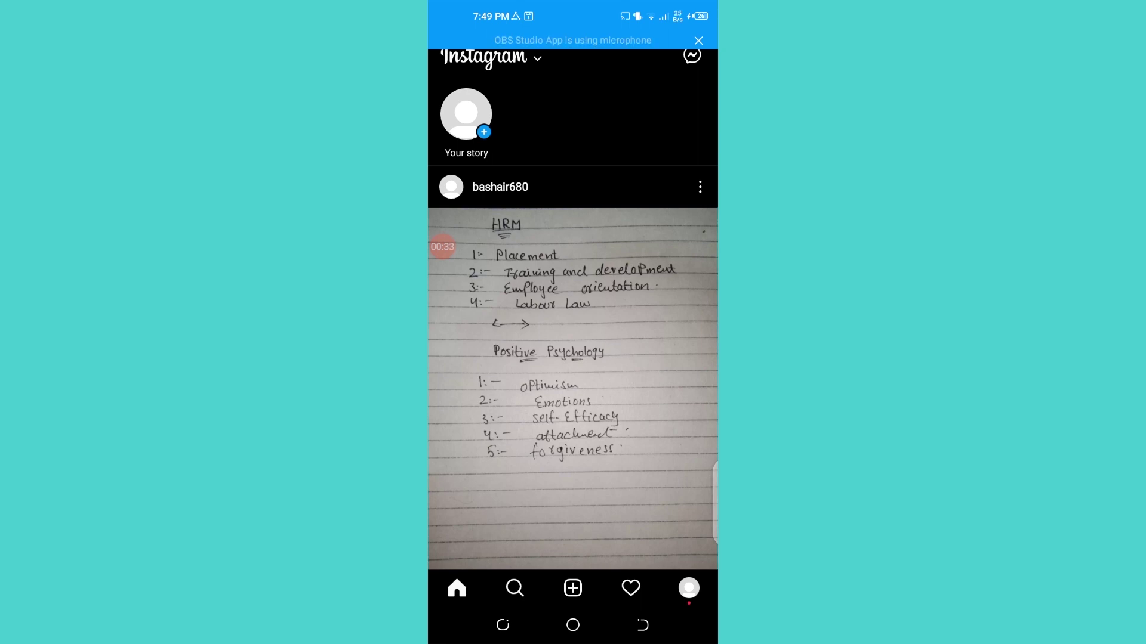
- From your profile, dismiss the low storage warning and open the handwritten HRM notes post with its actions
{"action": "left_click", "coordinate": [689, 588]}
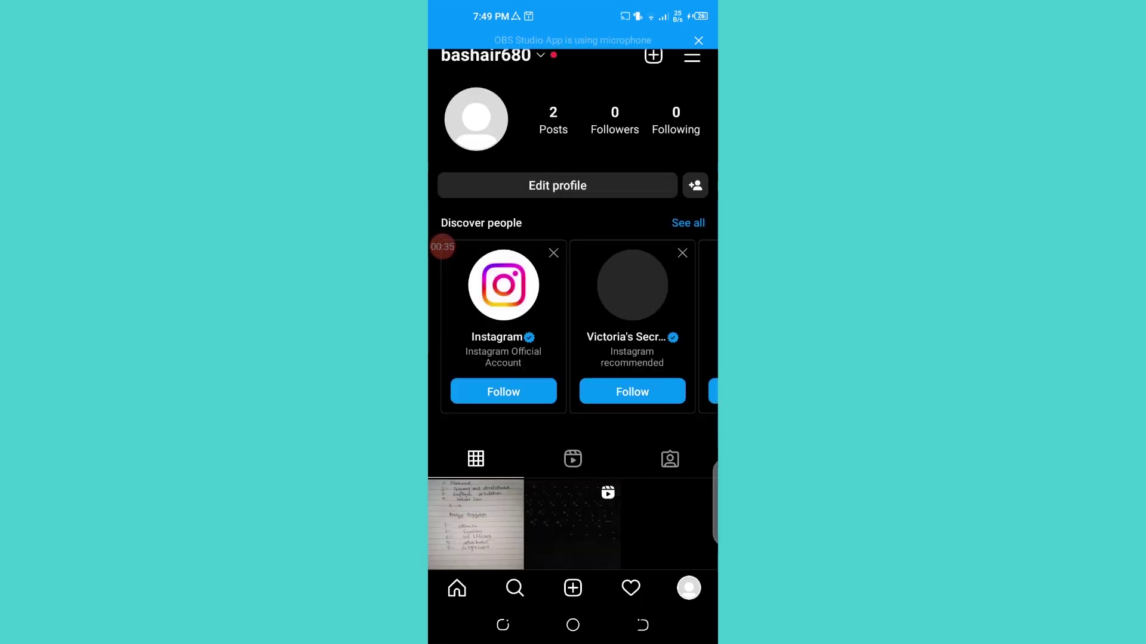
{"action": "scroll", "coordinate": [573, 358], "scroll_direction": "down", "scroll_amount": 3}
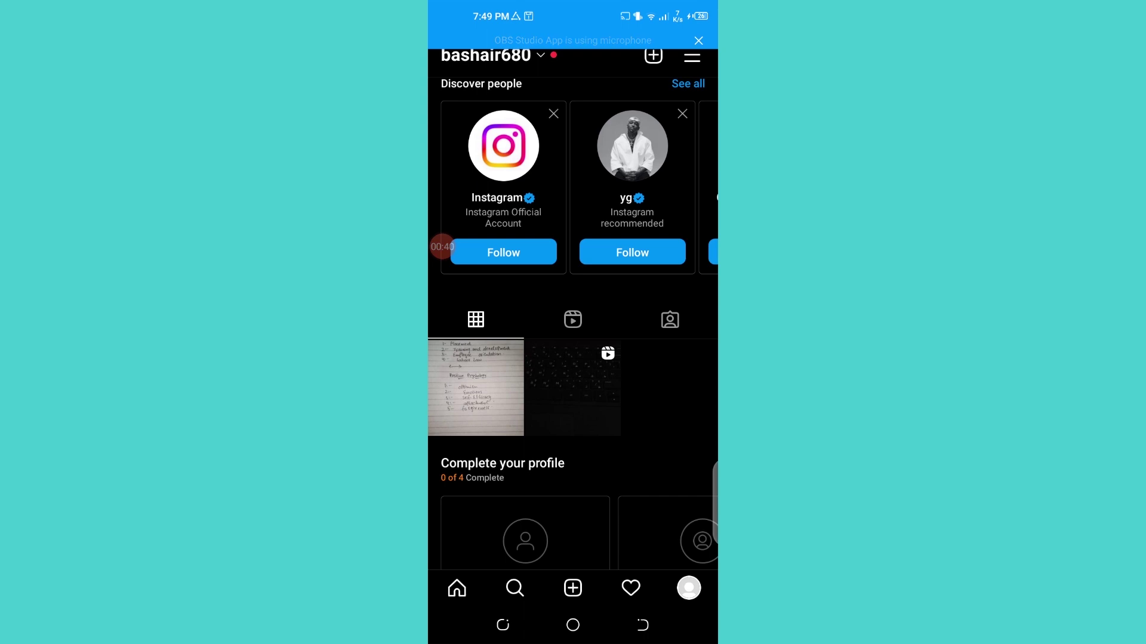
{"action": "left_click", "coordinate": [657, 567]}
{"action": "left_click", "coordinate": [476, 387]}
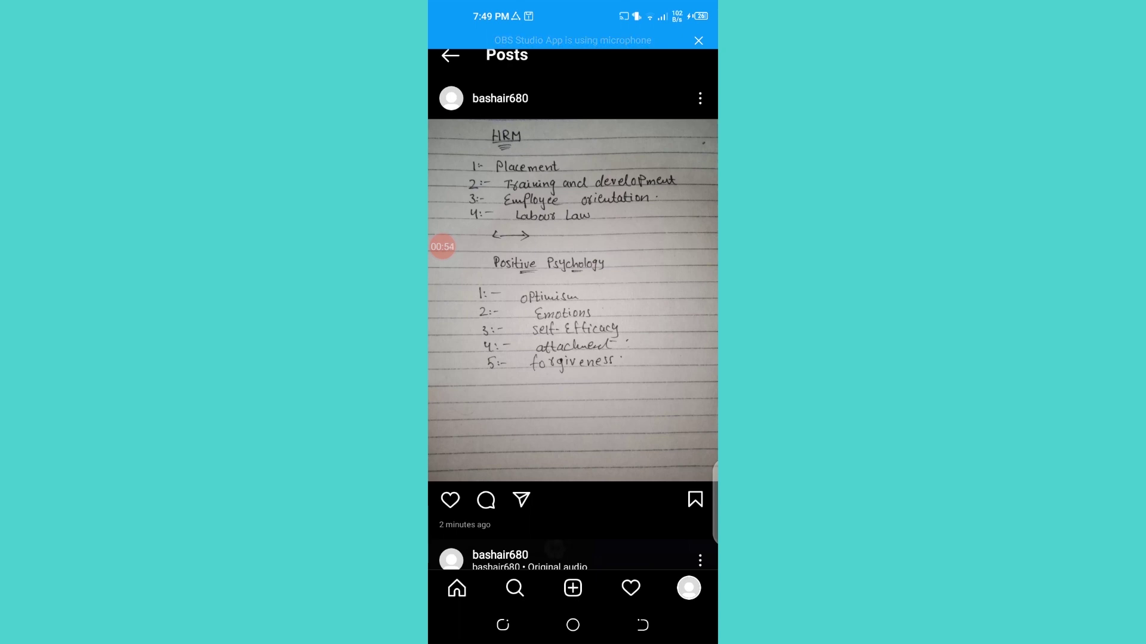
{"action": "left_click", "coordinate": [700, 99]}
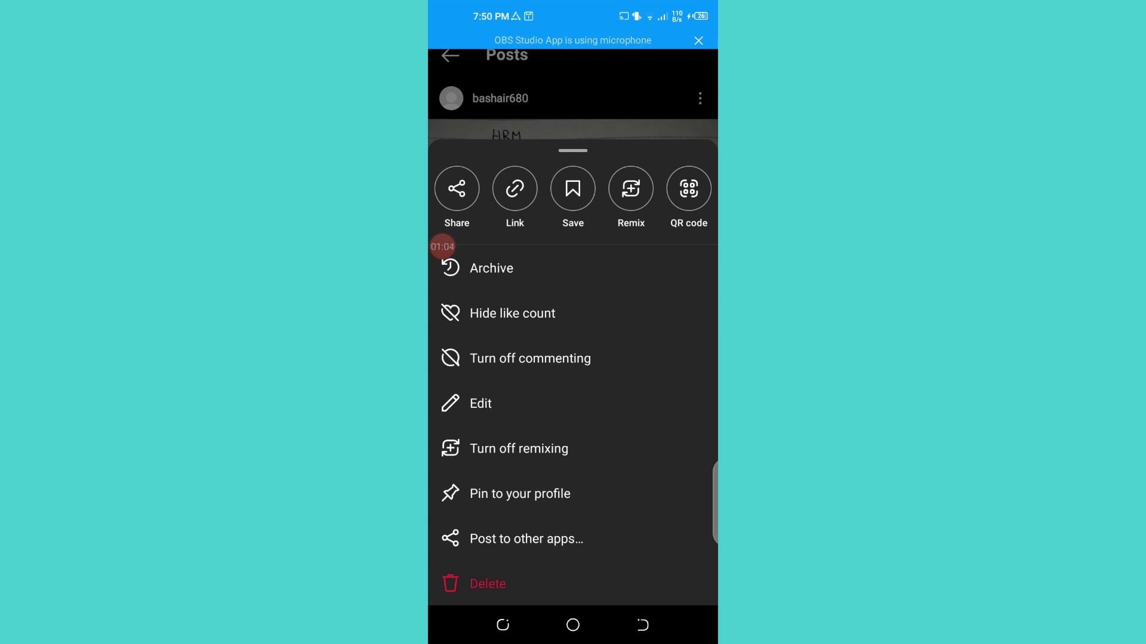
- Generate a QR code for the handwritten notes post
{"action": "left_click", "coordinate": [688, 189]}
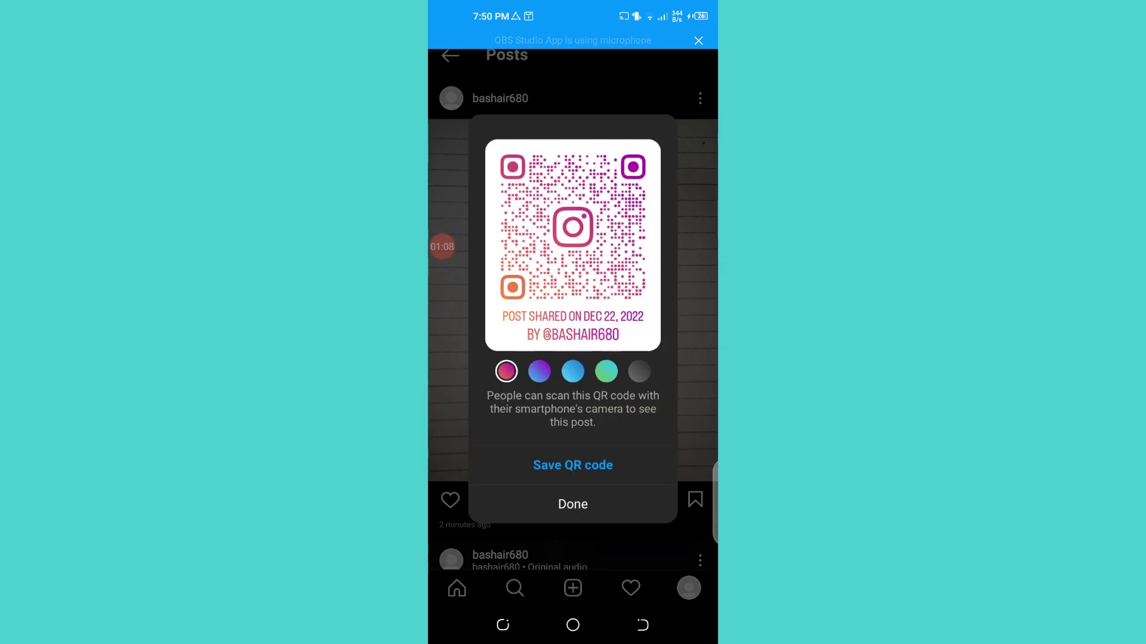
- Cycle the QR colours (purple-blue, pink-orange, blue, green-teal), end on dark grey, then save it
{"action": "left_click", "coordinate": [539, 370]}
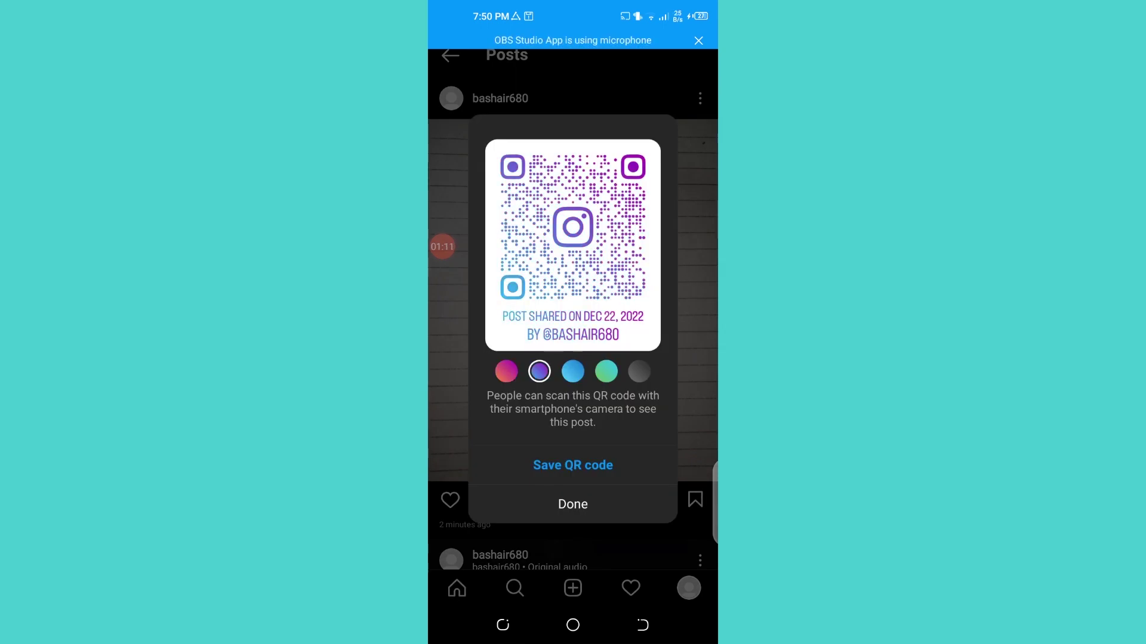
{"action": "left_click", "coordinate": [506, 370]}
{"action": "left_click", "coordinate": [539, 371]}
{"action": "left_click", "coordinate": [572, 370]}
{"action": "left_click", "coordinate": [606, 370]}
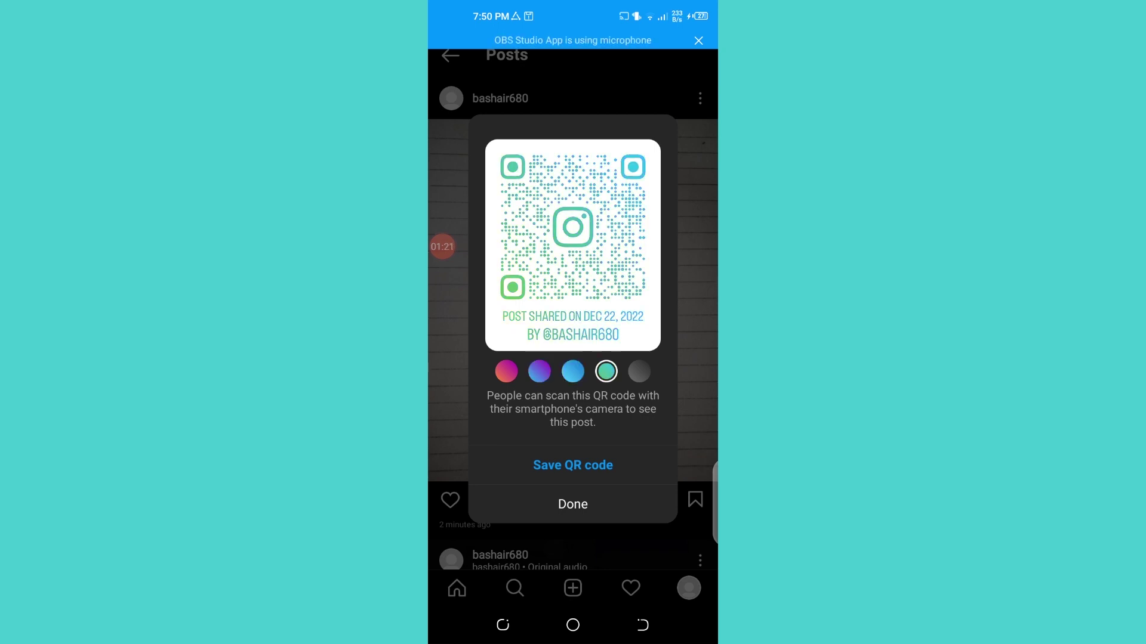
{"action": "left_click", "coordinate": [639, 372]}
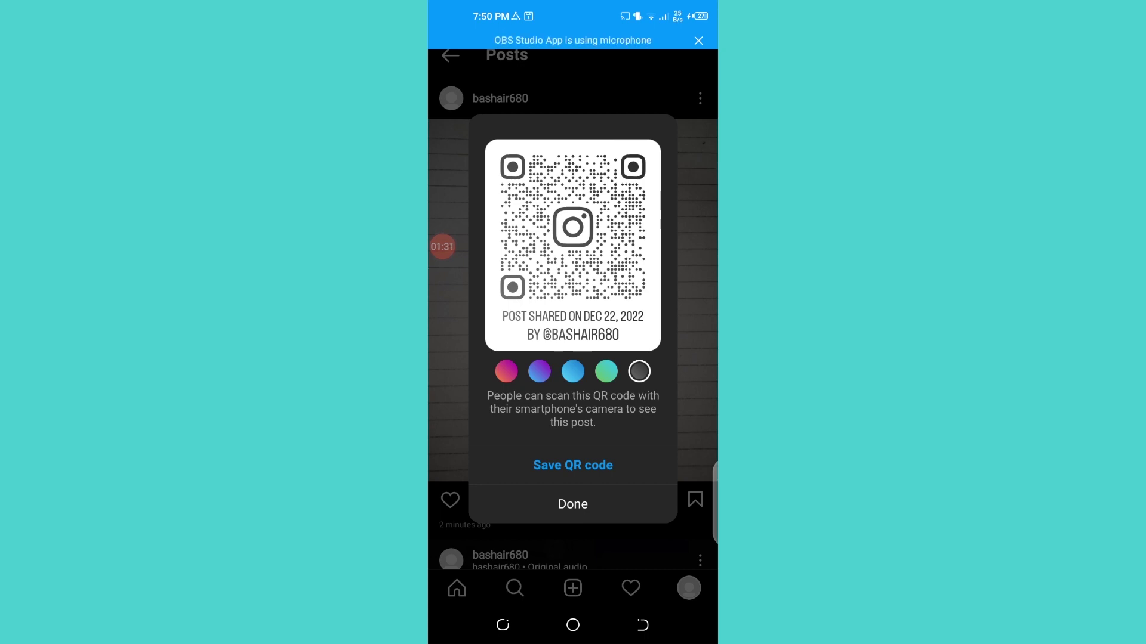
{"action": "left_click", "coordinate": [573, 465]}
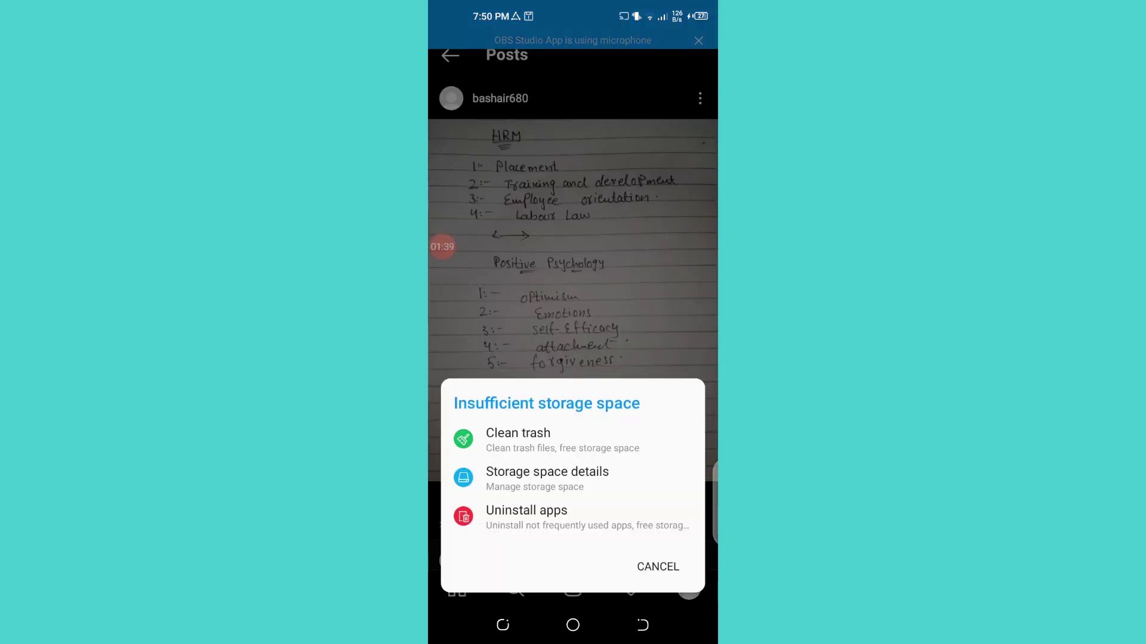
- Cancel the Insufficient storage space dialog to return to the HRM notes post
{"action": "left_click", "coordinate": [657, 565]}
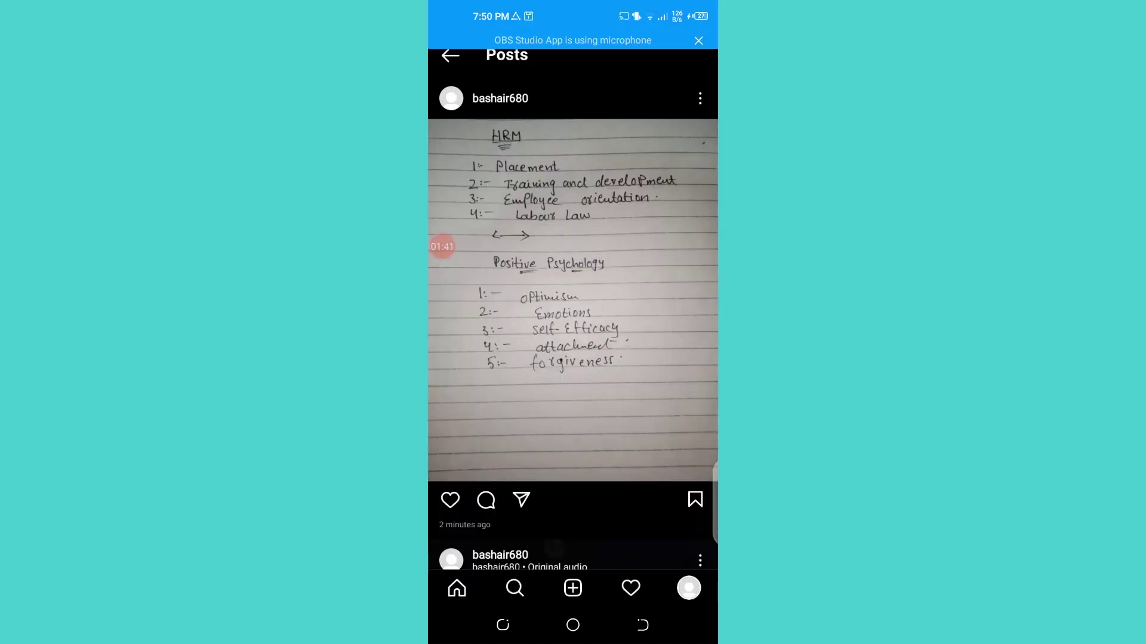